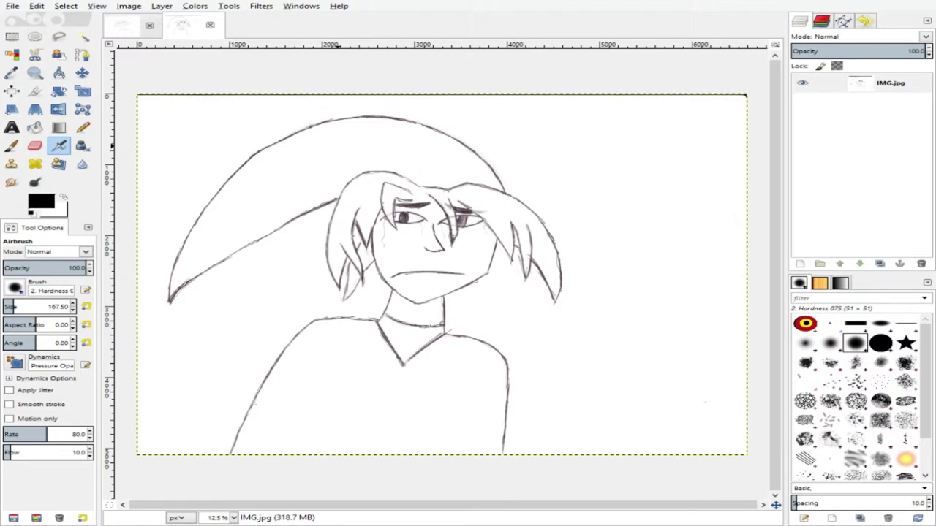
Step: Create a transparent-fill layer named Lines above the sketch, replacing the white-filled attempt
click(846, 139)
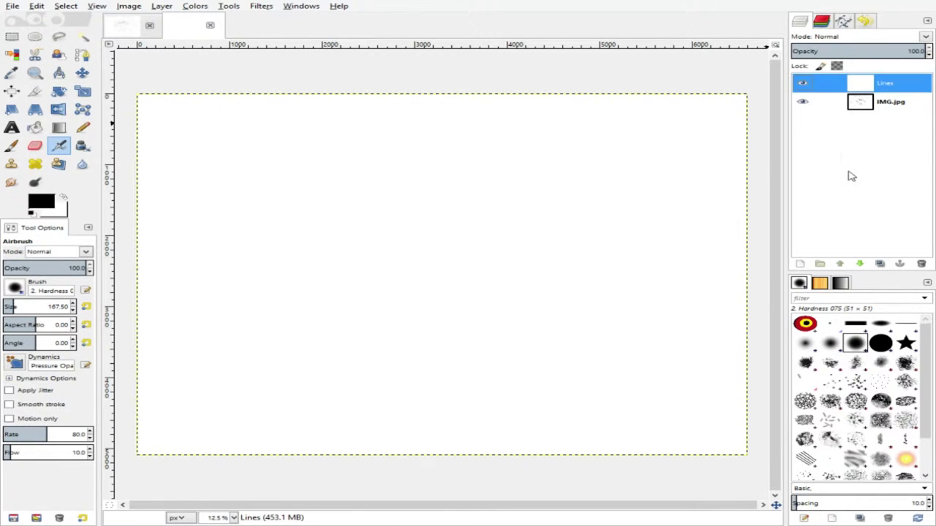
key(ctrl+z)
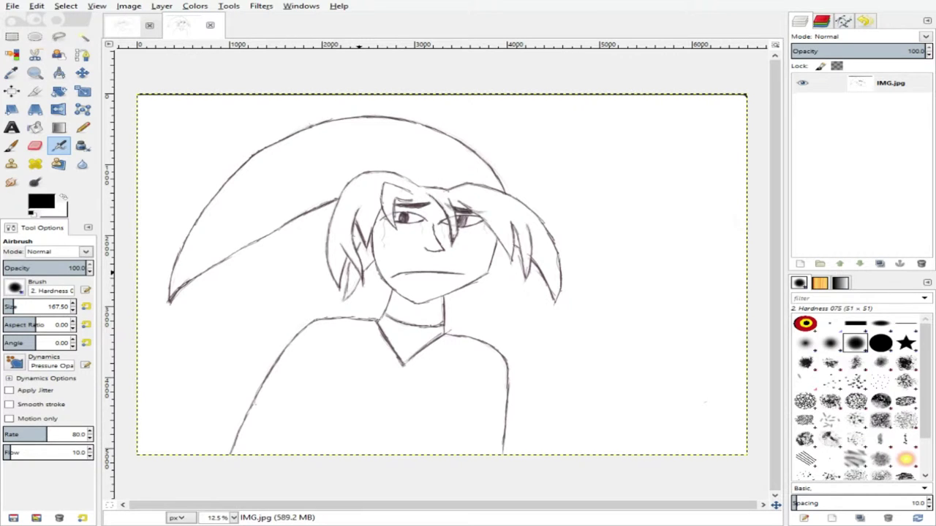
shift+click(800, 263)
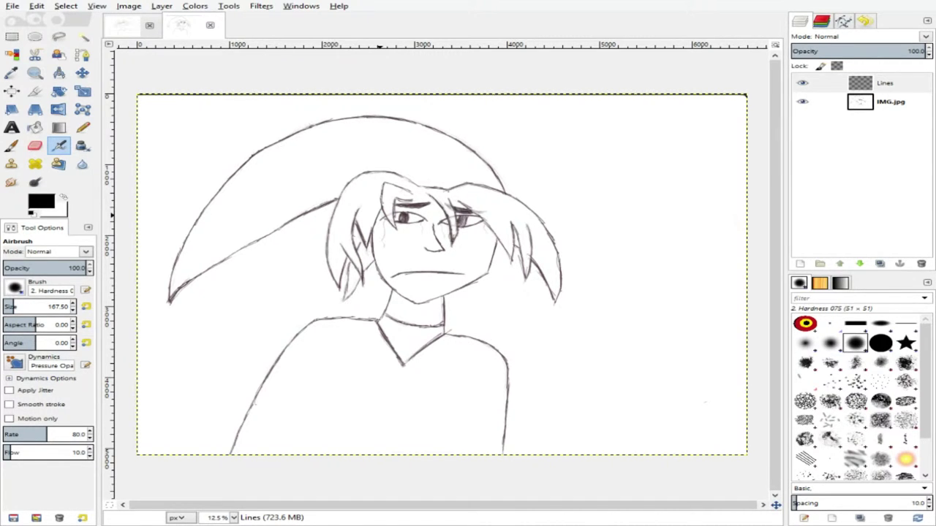
Step: Add a white BG layer below IMG.jpg and make IMG.jpg the active layer
click(837, 82)
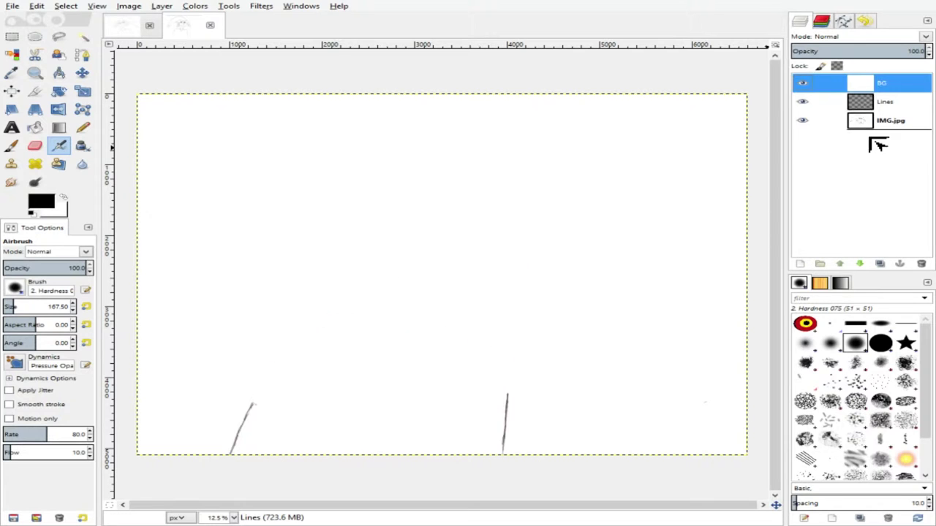
drag(879, 145, 878, 141)
click(860, 104)
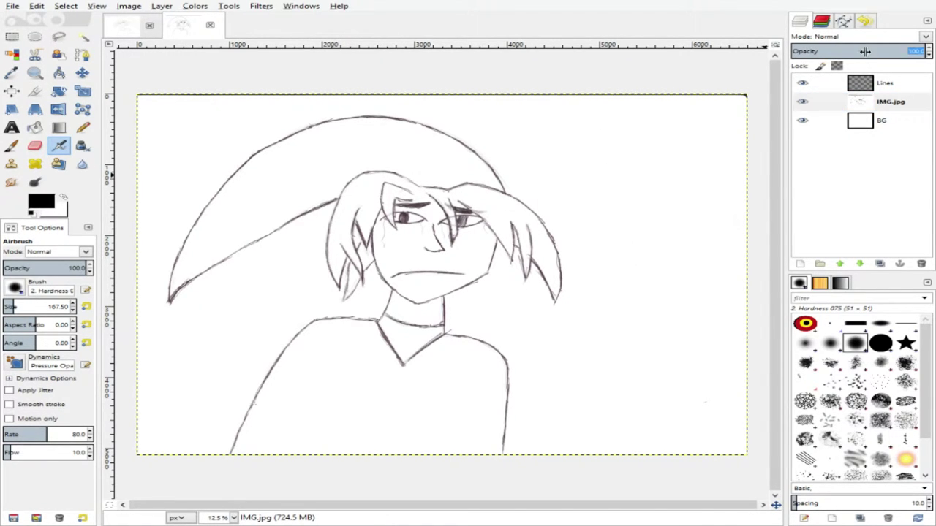
Step: Lower the IMG.jpg layer opacity to about 41.2
drag(859, 51, 847, 63)
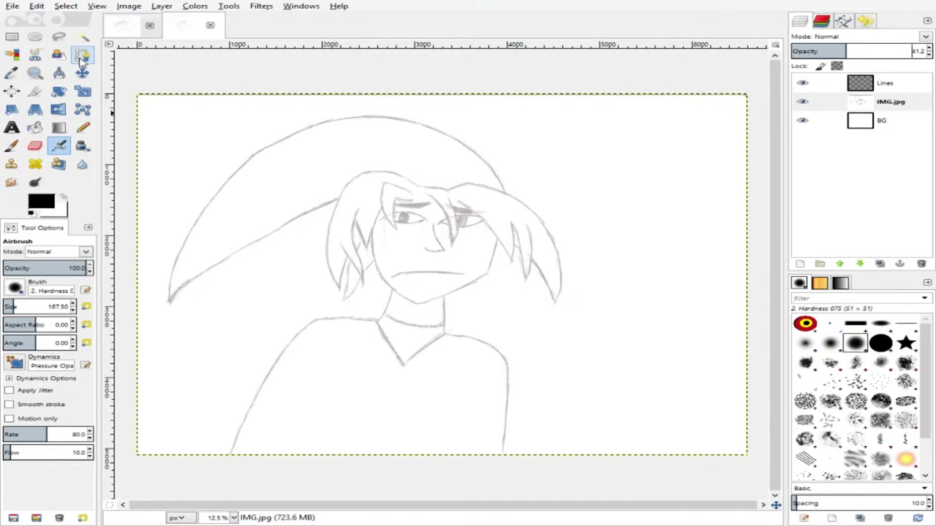
Step: Start a path tracing the body's right edge up and along the shoulder toward the collar
click(81, 56)
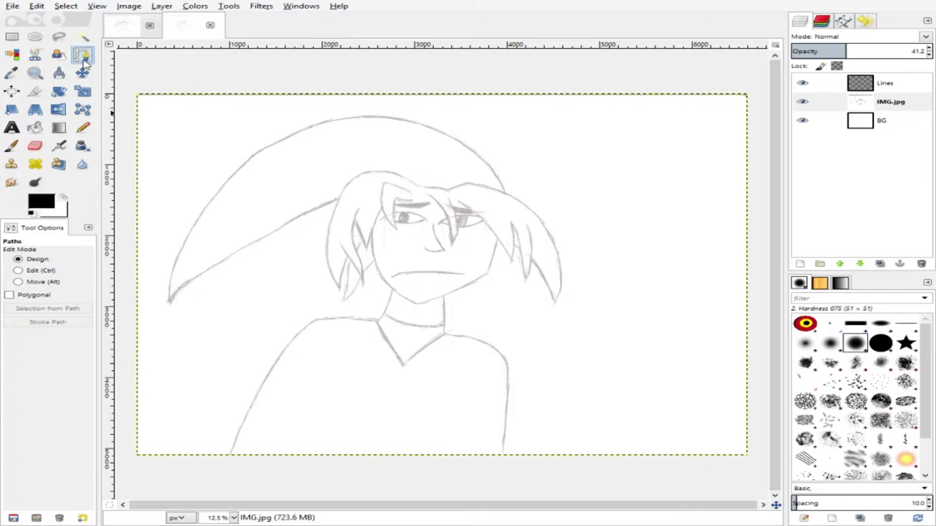
scroll(223, 178, up, 1)
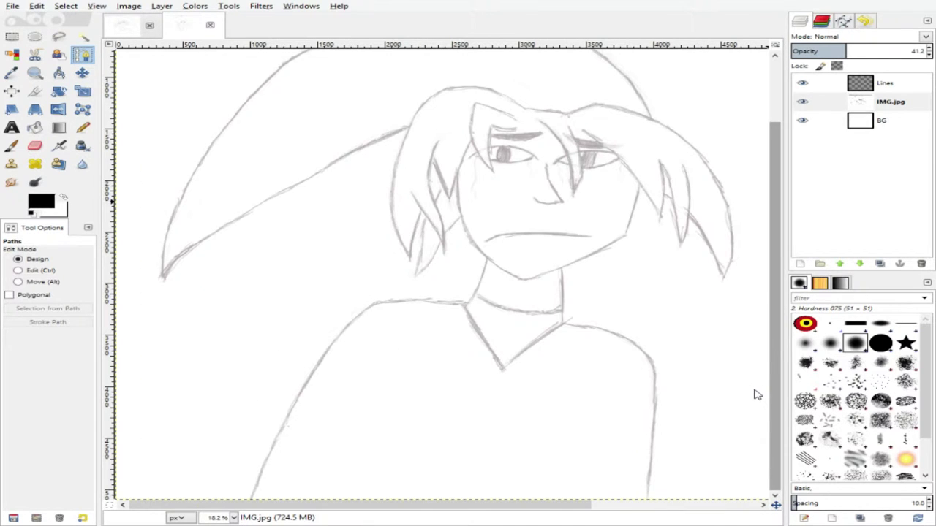
click(649, 500)
click(648, 475)
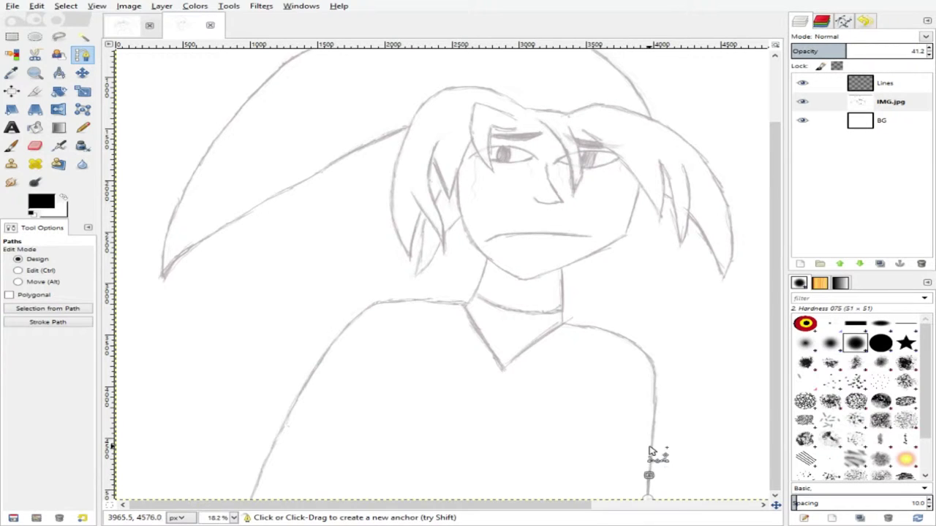
click(650, 445)
click(654, 416)
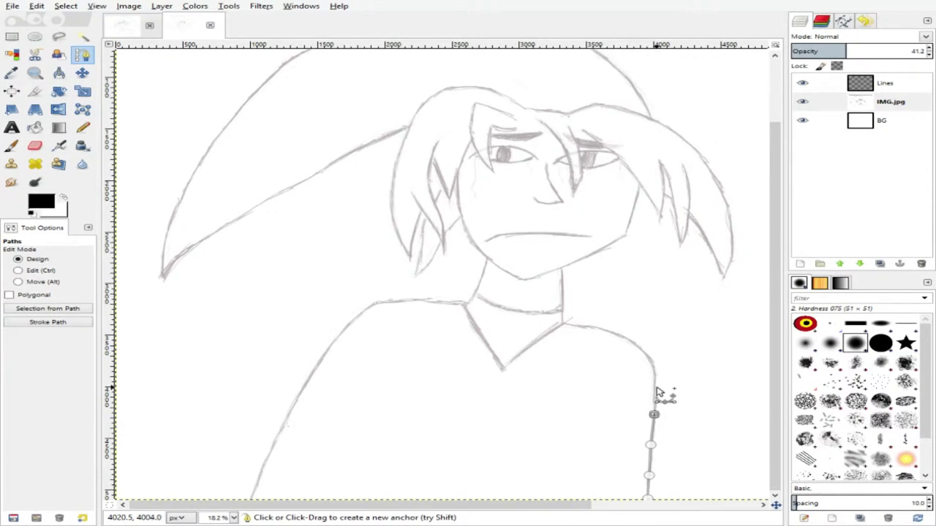
click(653, 389)
click(653, 366)
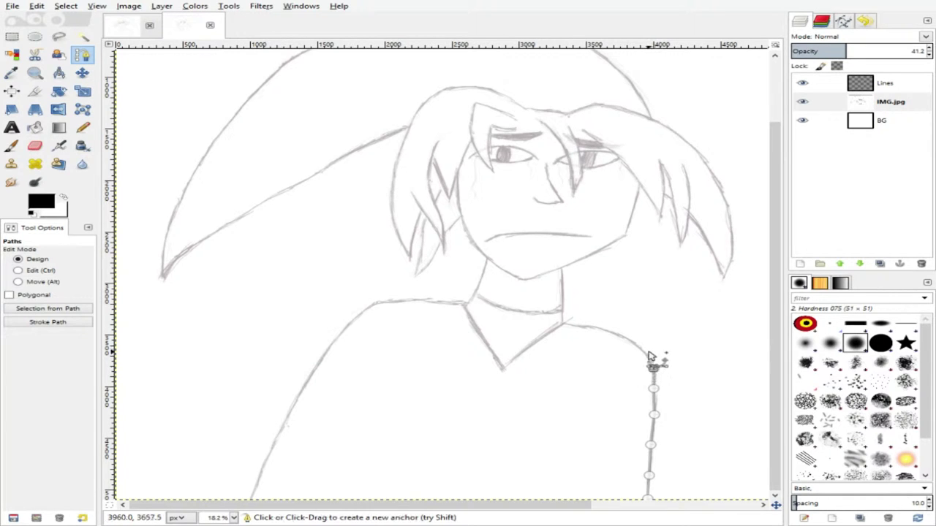
click(644, 352)
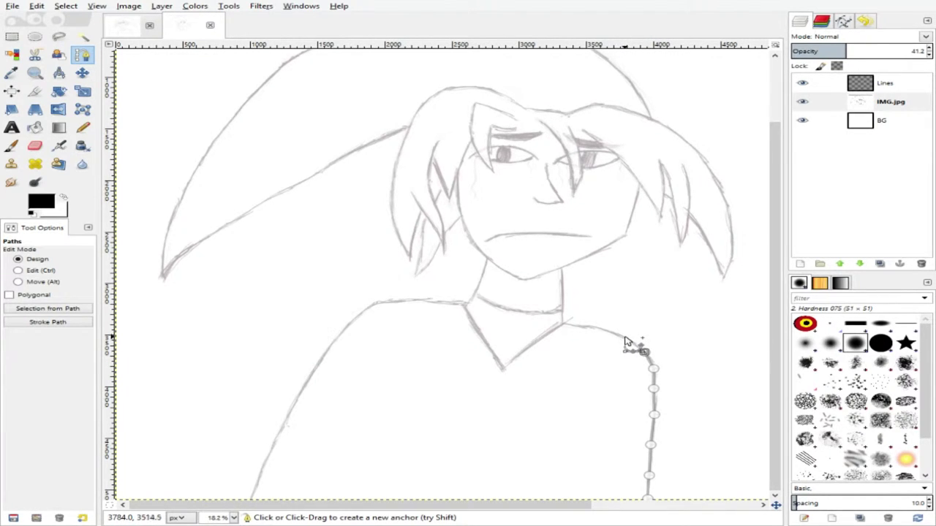
click(625, 338)
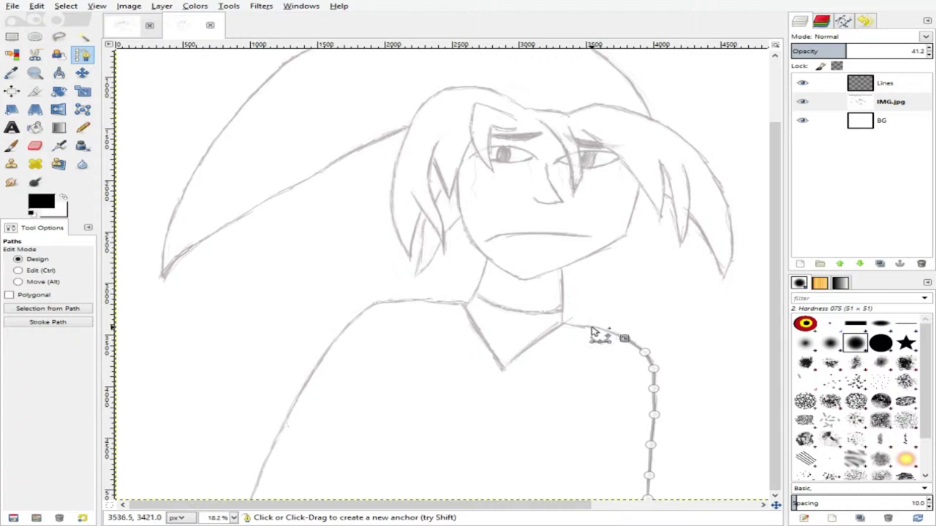
click(587, 326)
click(566, 324)
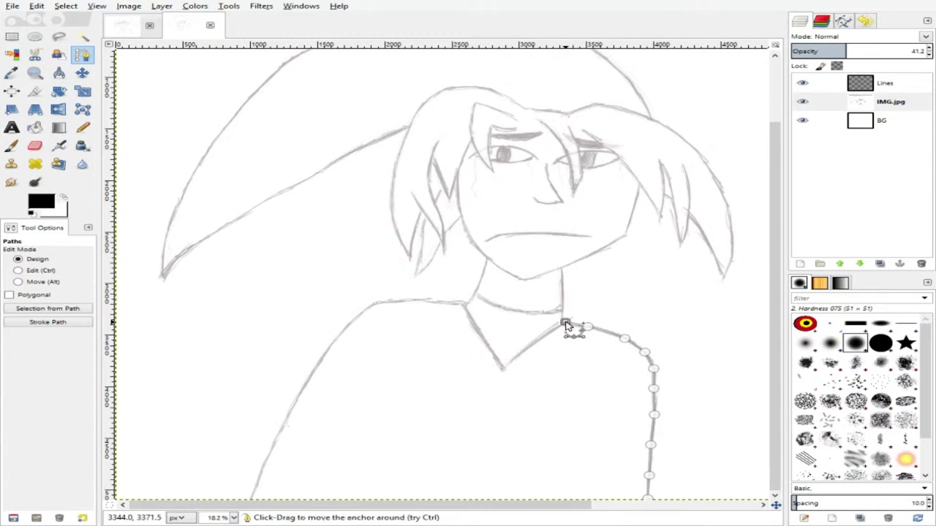
Step: Continue the path up the neck, along the jaw and zigzag through the right hair spikes
click(563, 293)
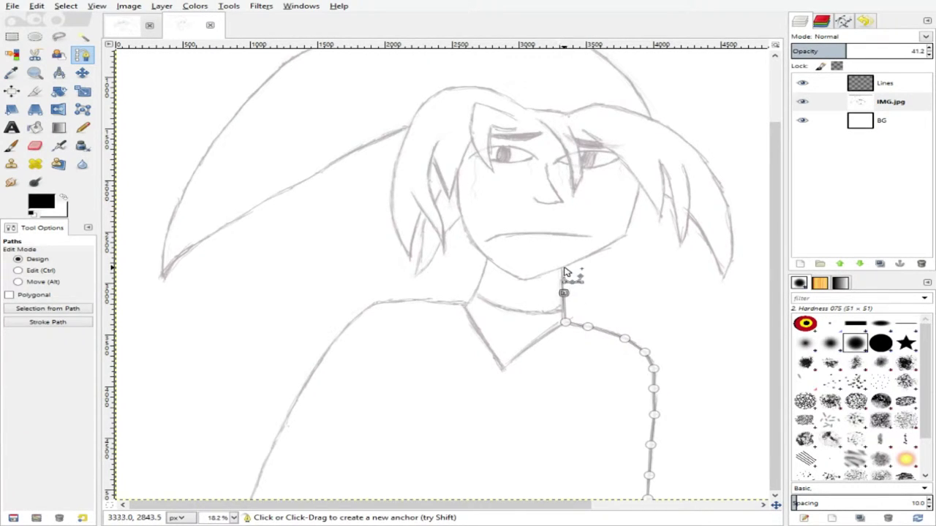
click(562, 268)
click(575, 261)
click(601, 249)
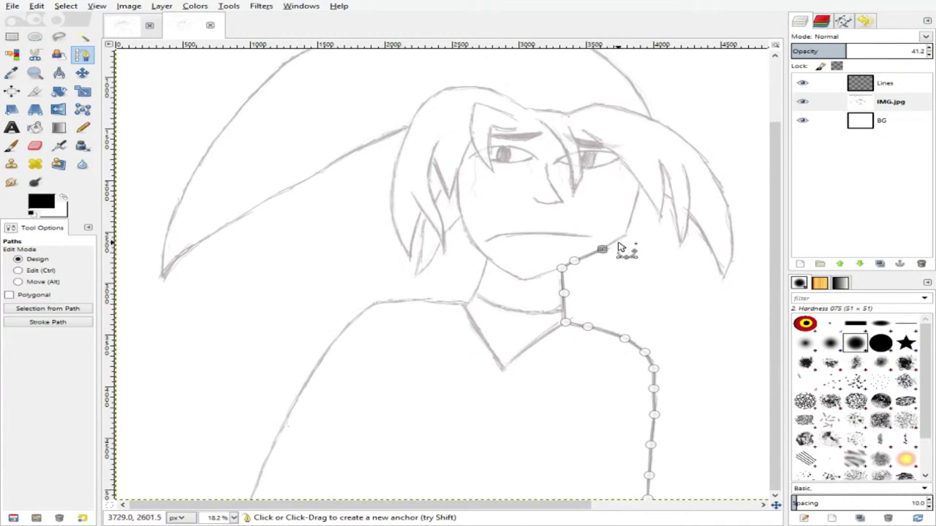
click(623, 236)
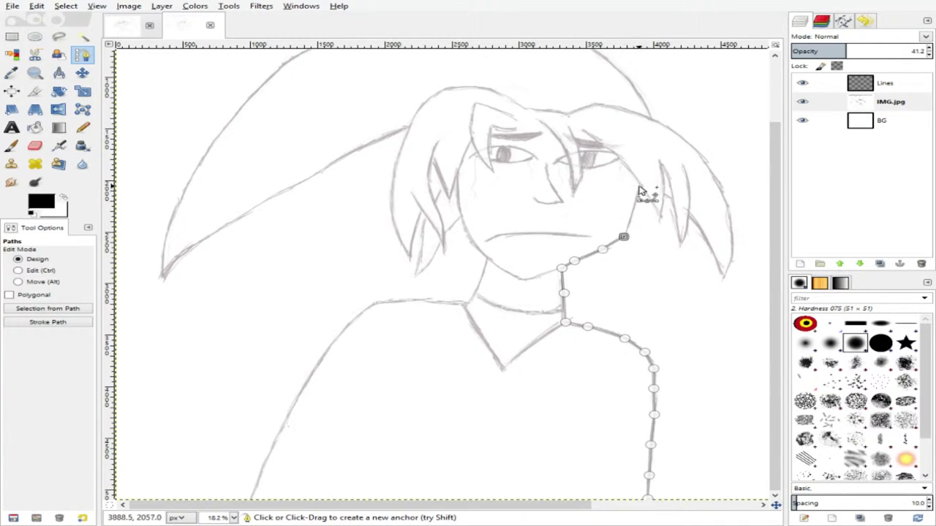
click(638, 187)
click(659, 216)
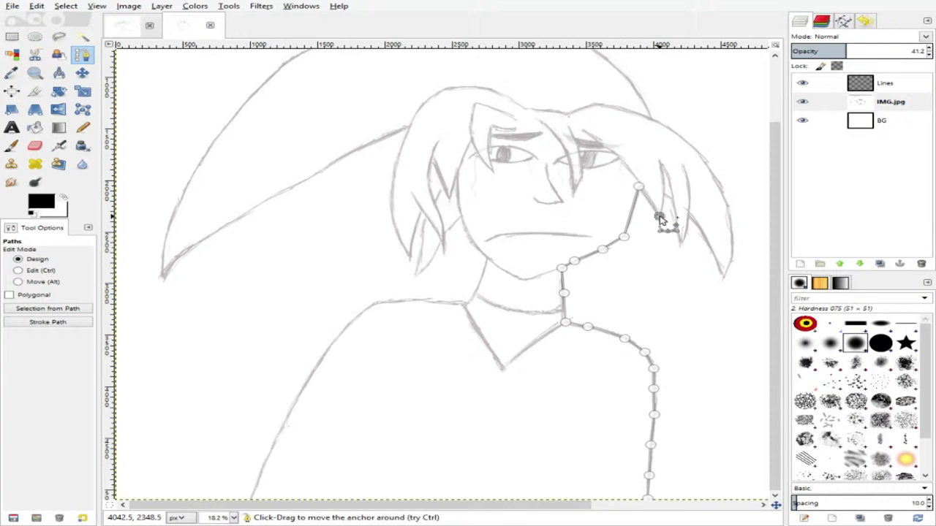
click(661, 166)
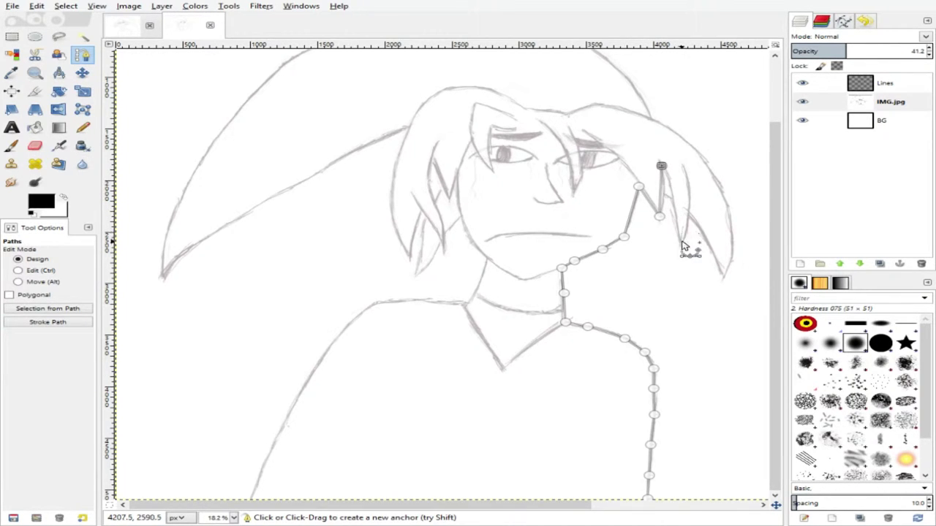
click(681, 244)
click(683, 168)
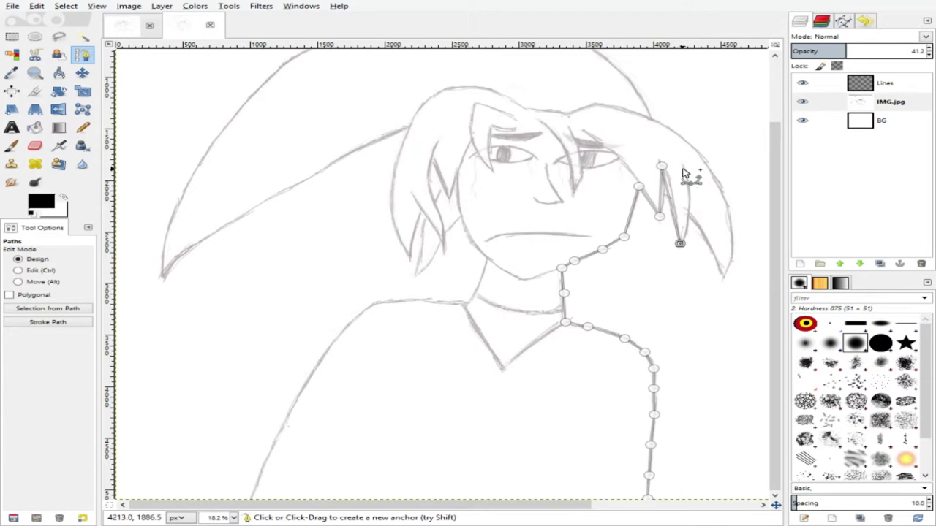
click(722, 275)
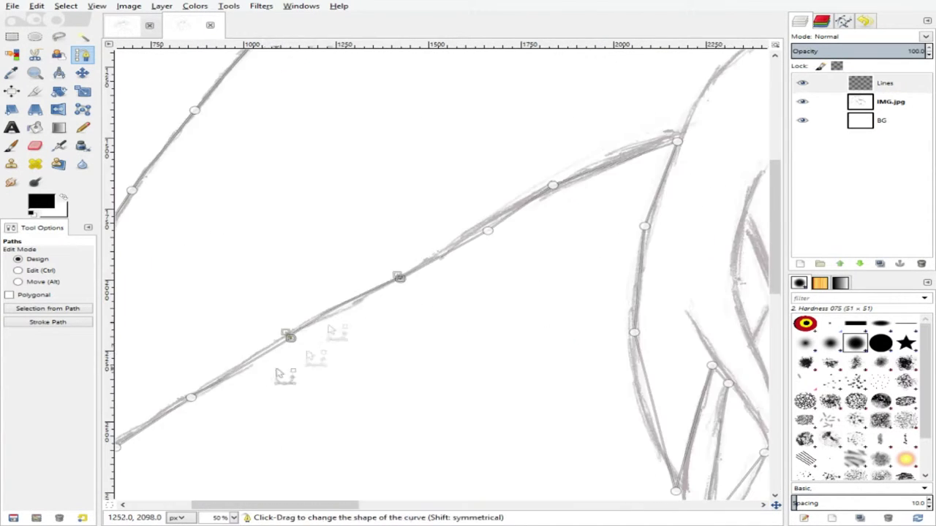
Step: Curve the path segments along the hat outline and the left hair strands
drag(302, 507, 256, 507)
scroll(224, 285, down, 5)
click(183, 266)
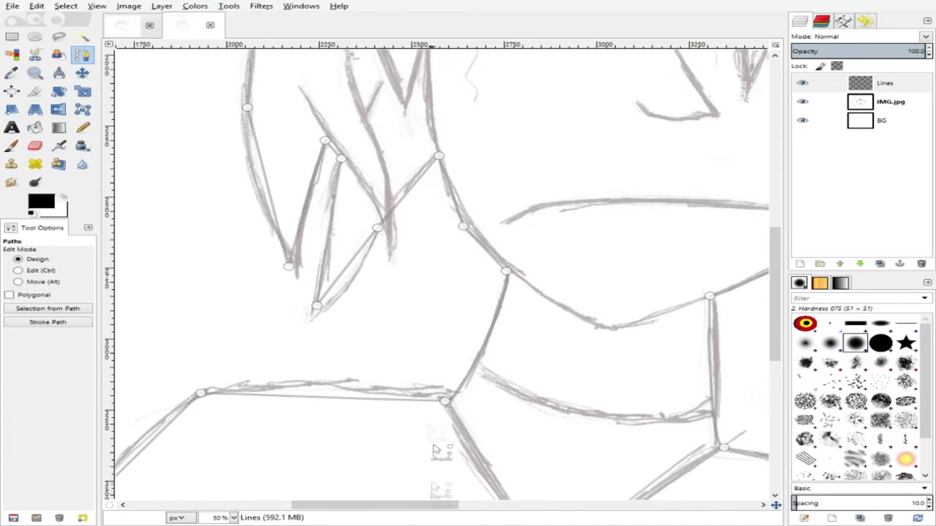
click(324, 314)
click(376, 216)
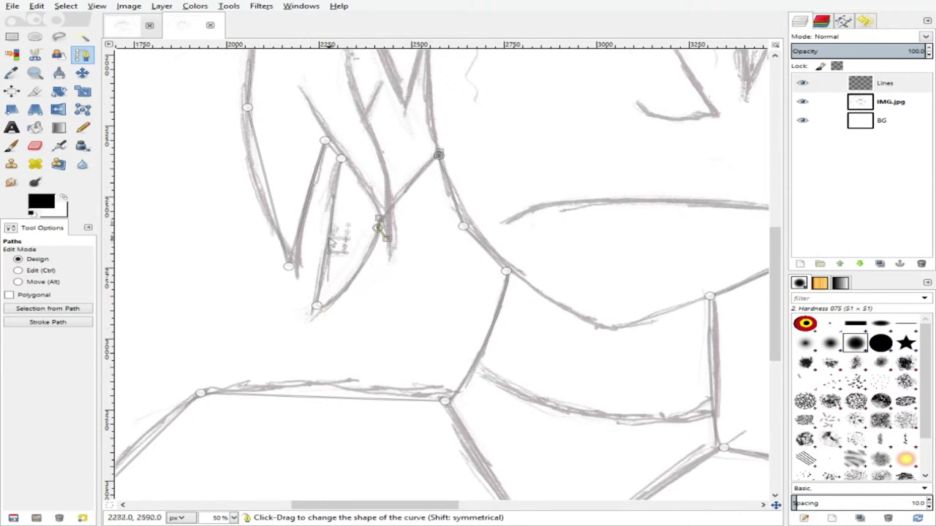
scroll(260, 290, up, 3)
click(310, 357)
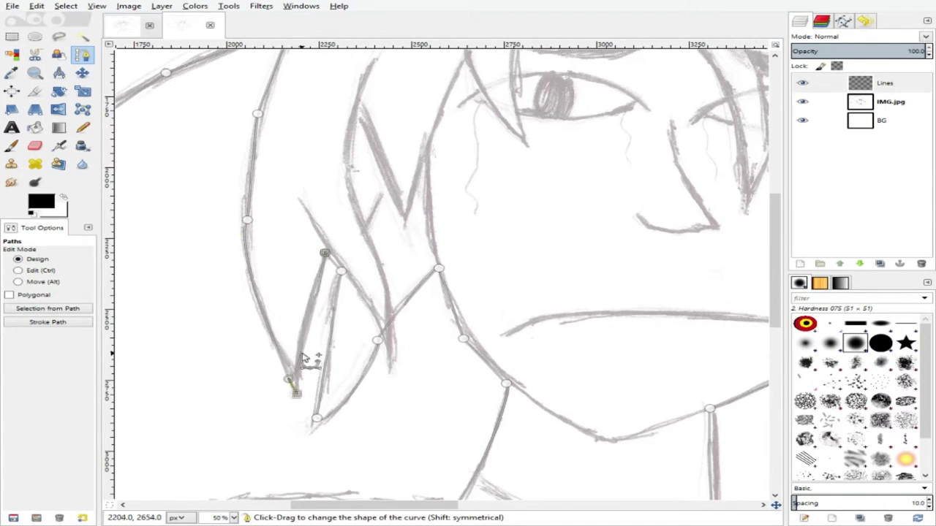
scroll(309, 299, down, 4)
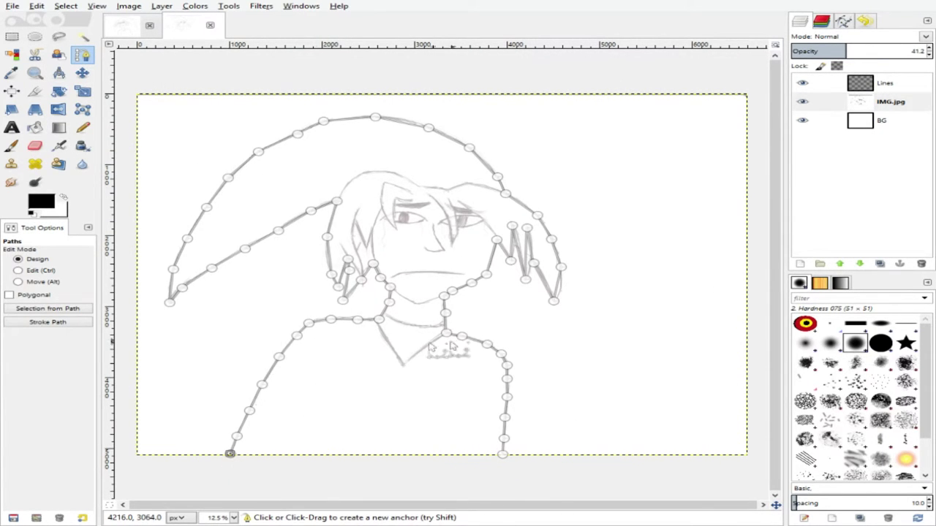
Step: Bend the right hair spike segments and their handles to follow the sketch
scroll(581, 271, up, 4)
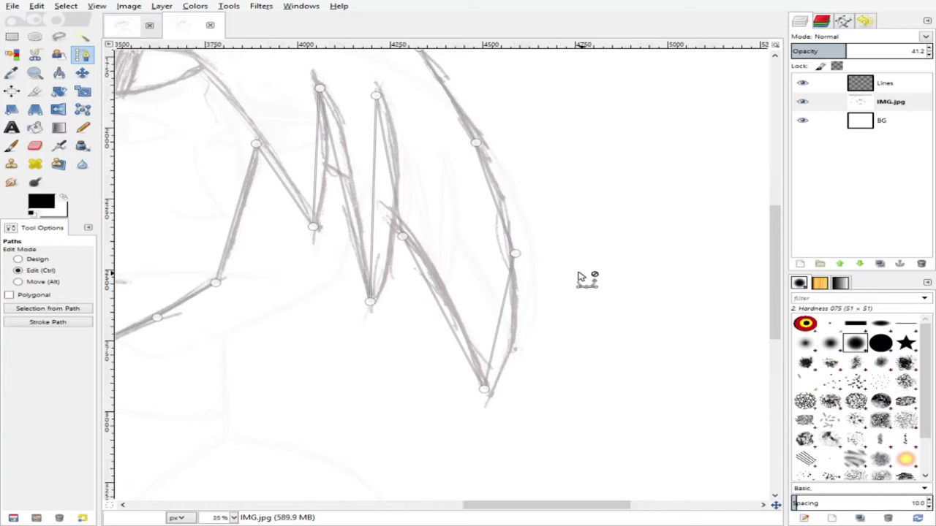
click(507, 327)
drag(507, 327, 524, 334)
drag(539, 280, 522, 265)
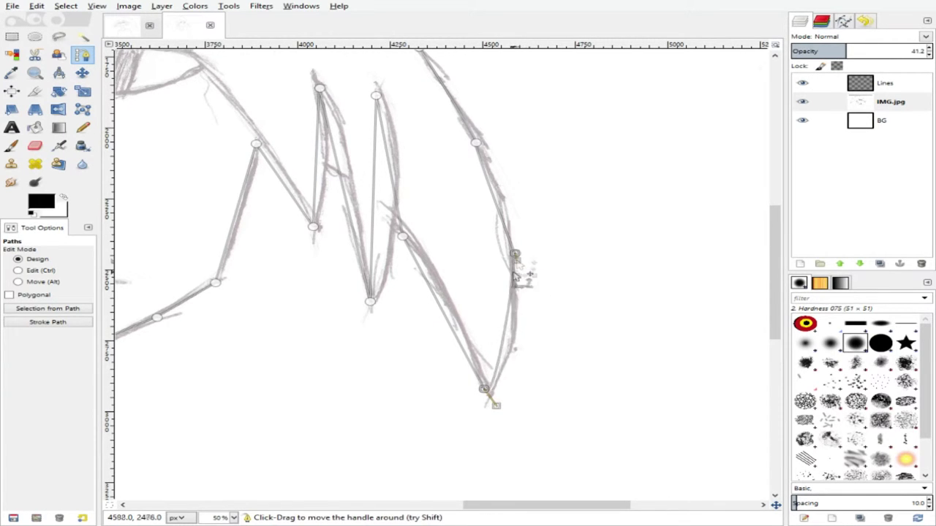
drag(496, 410, 509, 416)
drag(450, 325, 465, 344)
scroll(500, 324, down, 4)
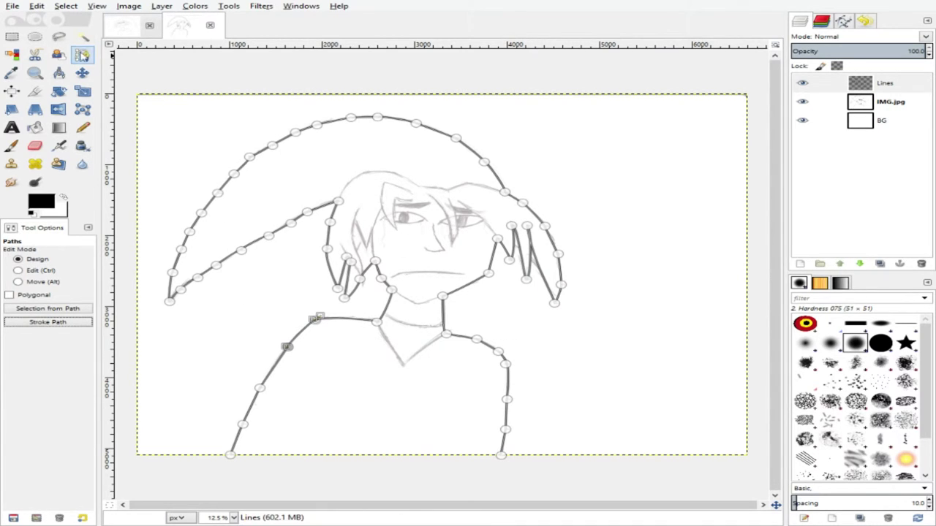
Step: Hide and reshow the IMG.jpg layer to check the black outline, then return to Paths
click(82, 74)
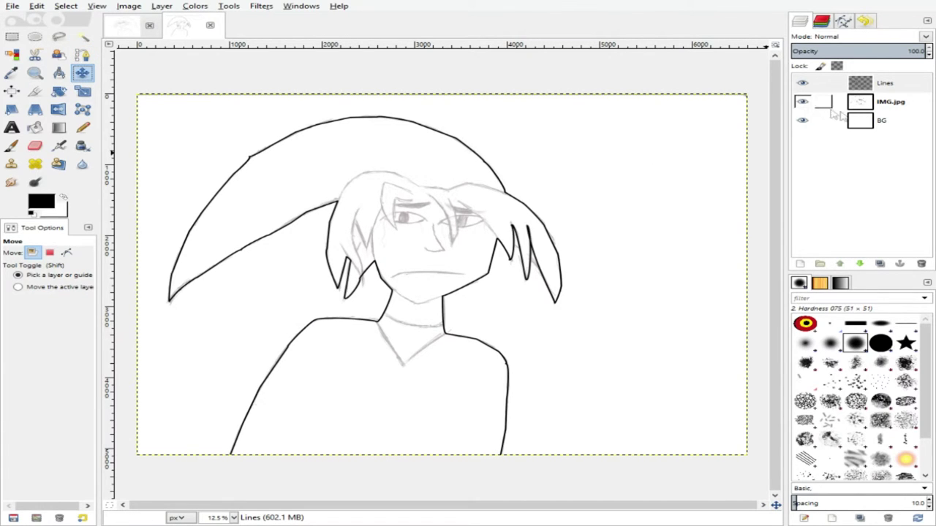
click(805, 105)
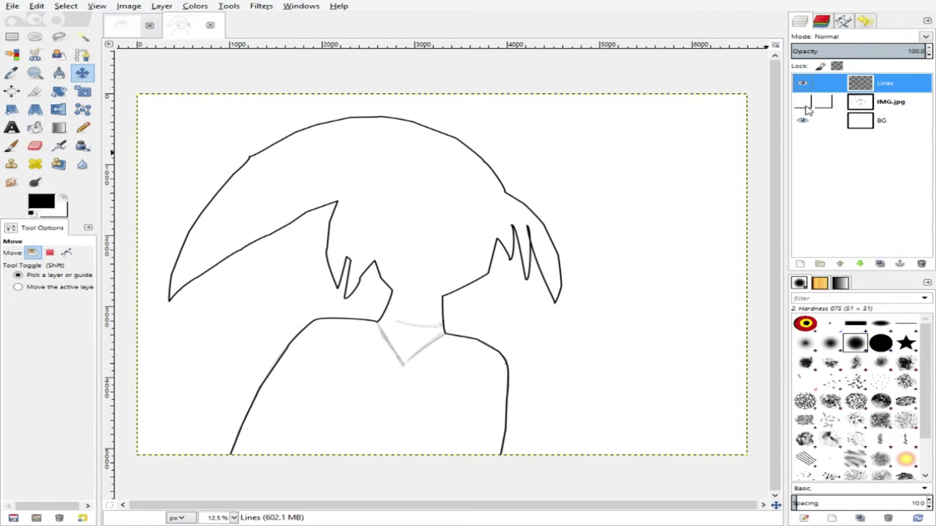
click(805, 104)
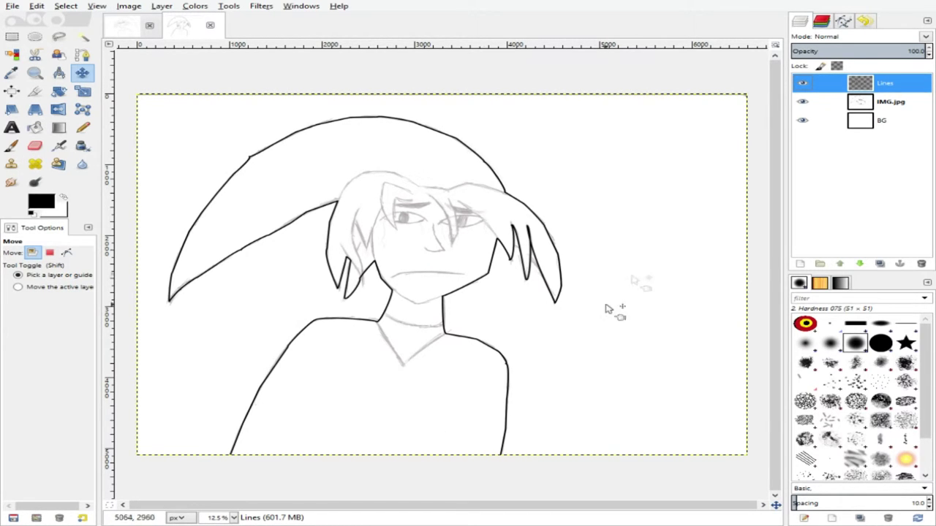
click(81, 56)
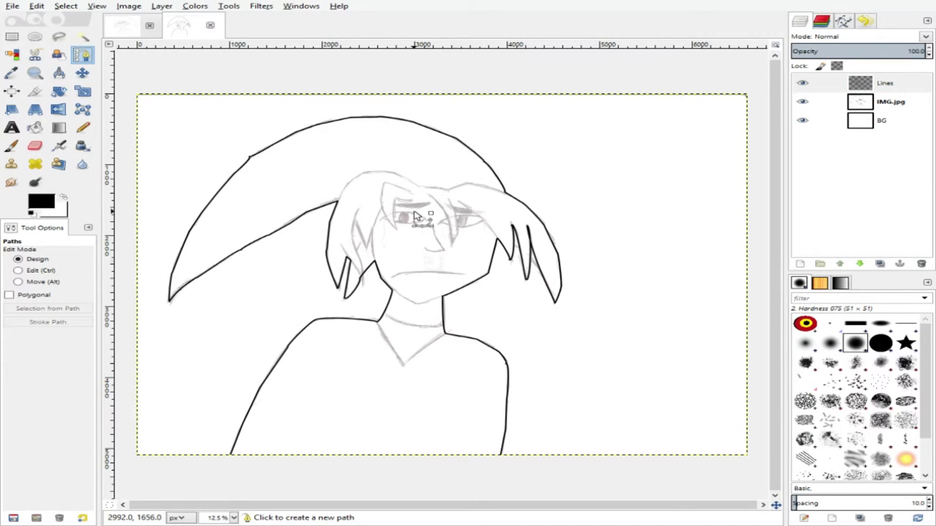
Step: Zoom in and start a new three-anchor path along the chin
scroll(414, 203, up, 4)
click(332, 264)
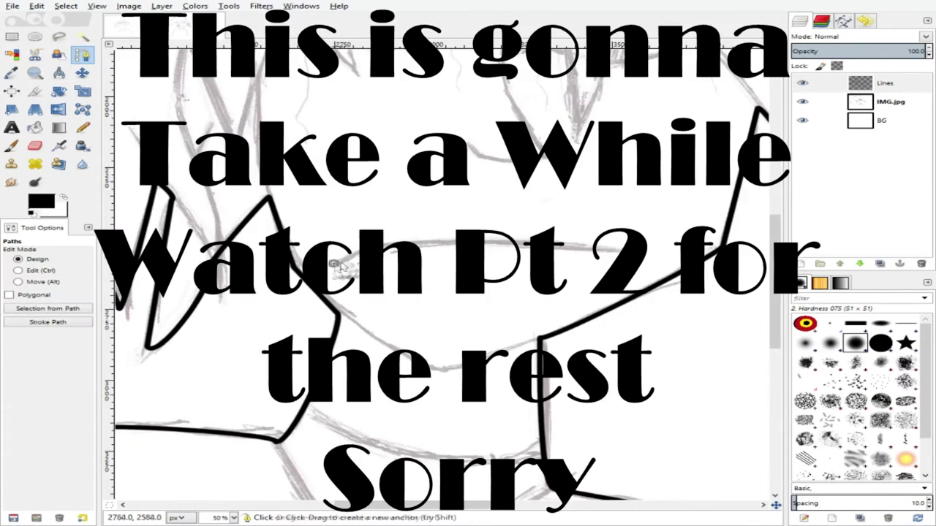
click(439, 242)
click(618, 253)
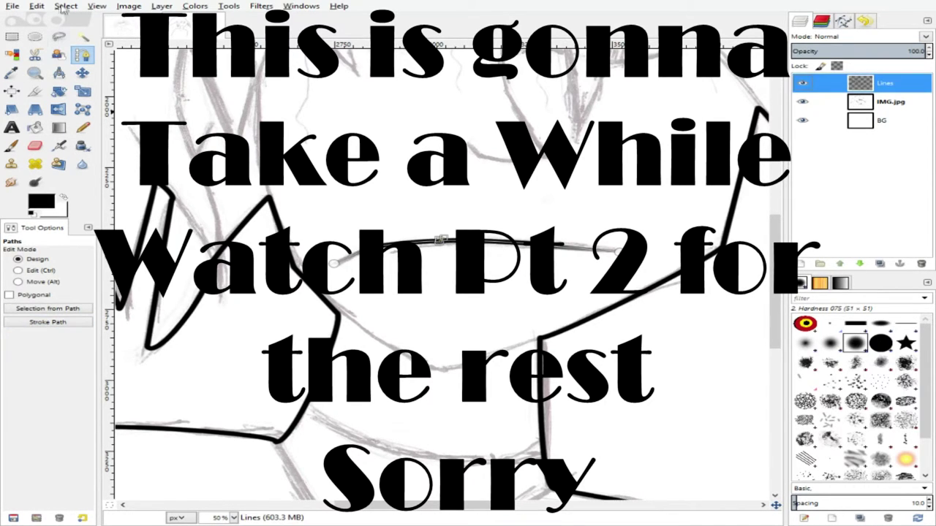
Step: Hide the sketch to check the lines, then start another short path on the face
key(m)
click(803, 85)
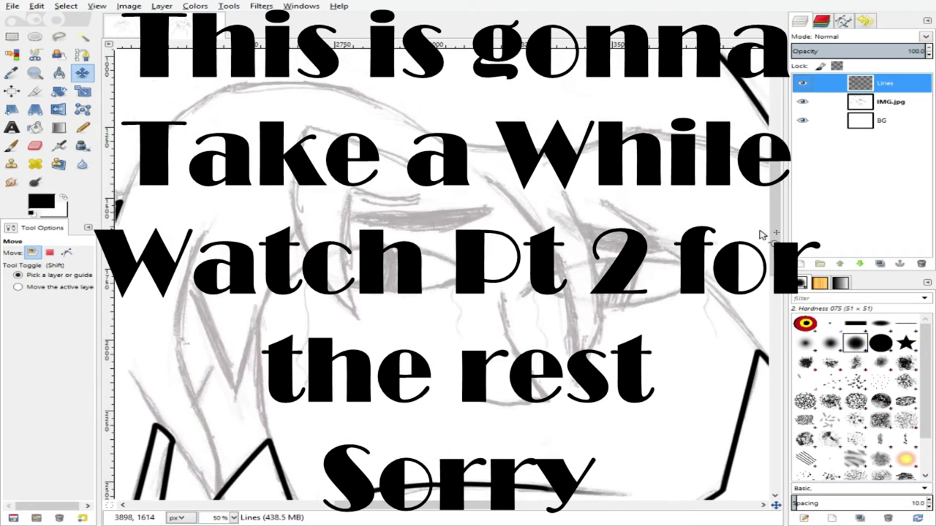
key(b)
click(502, 297)
click(509, 333)
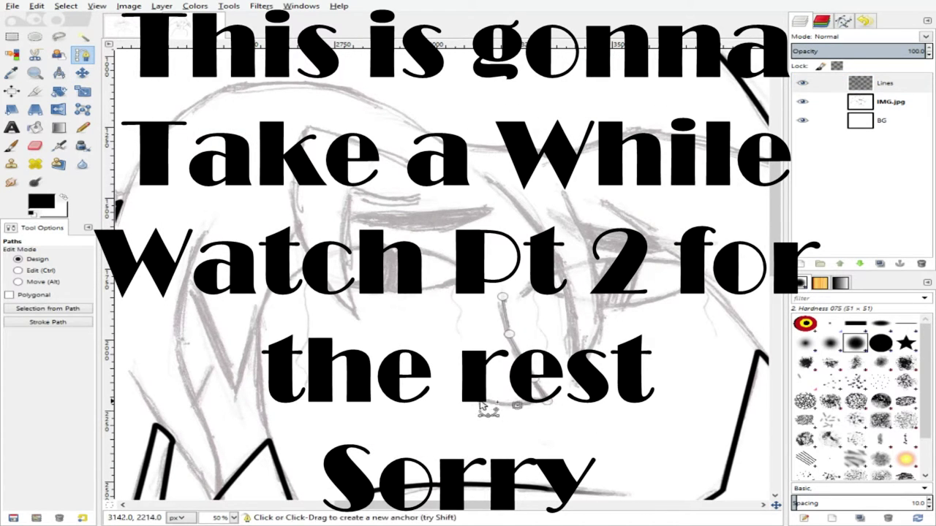